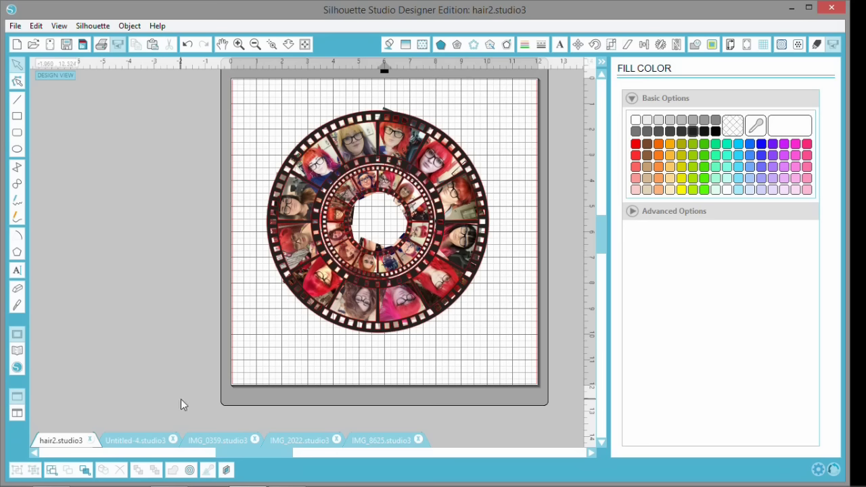
Step: In Untitled-4, fill the circular filmstrip wheel design with solid black
{"action": "left_click", "coordinate": [131, 439]}
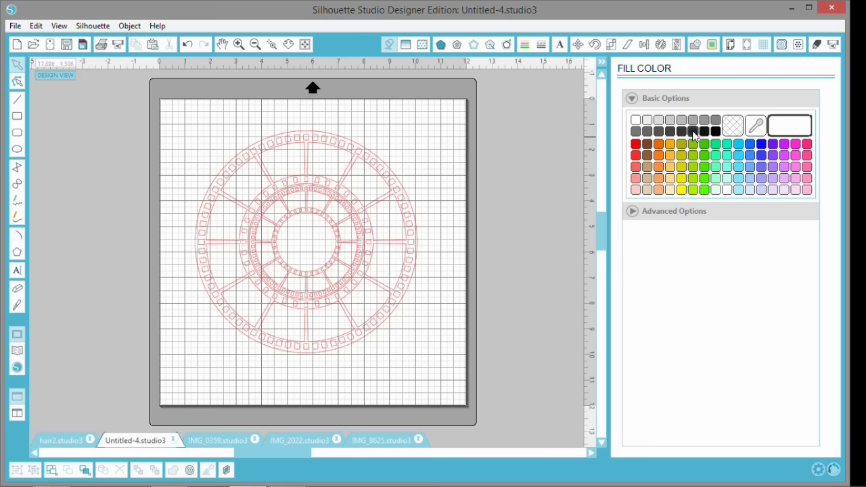
{"action": "left_click", "coordinate": [377, 205]}
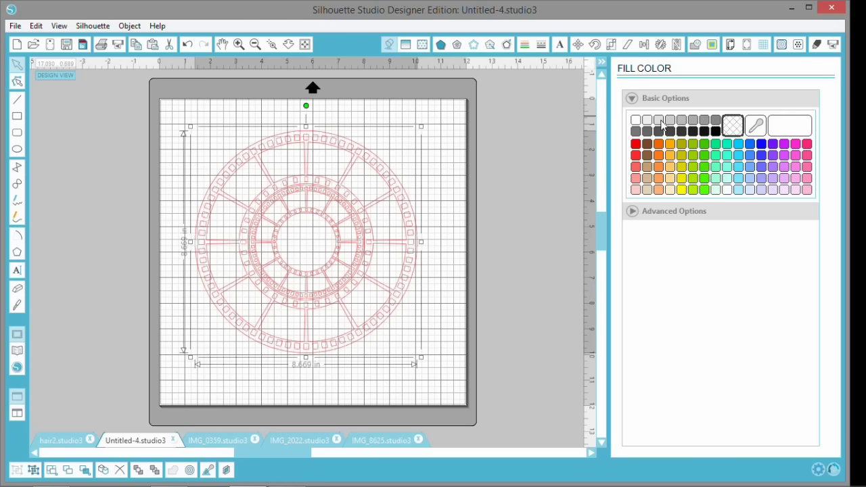
{"action": "left_click", "coordinate": [716, 131]}
{"action": "left_click", "coordinate": [512, 240]}
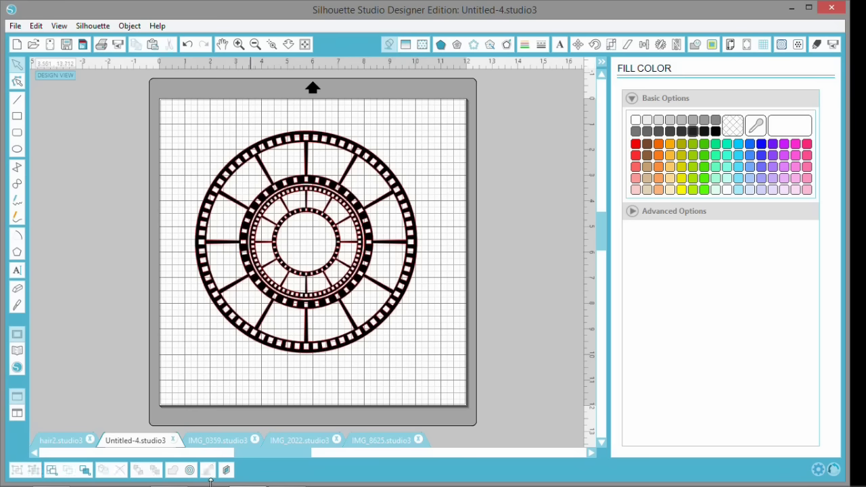
{"action": "left_click", "coordinate": [18, 30]}
Step: Open the IMG_7993 selfie and scale it to about 1.672 in square near the mat's top
{"action": "left_click", "coordinate": [41, 54]}
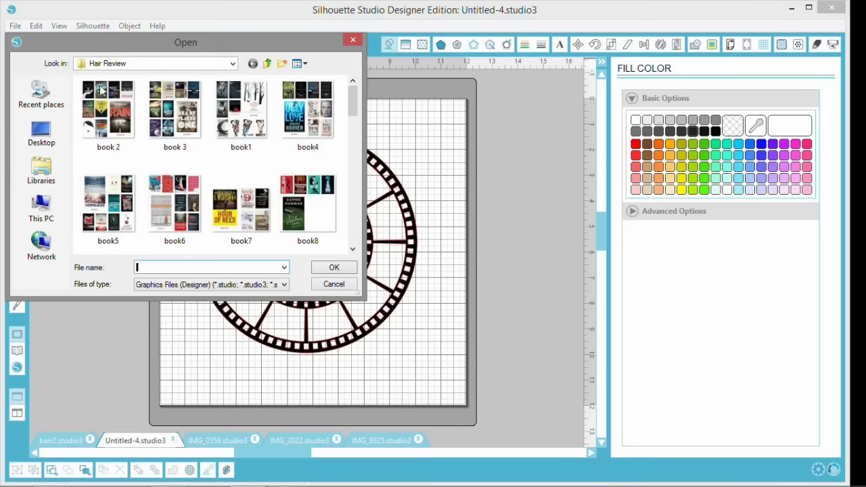
{"action": "left_click_drag", "start_coordinate": [352, 100], "coordinate": [365, 181]}
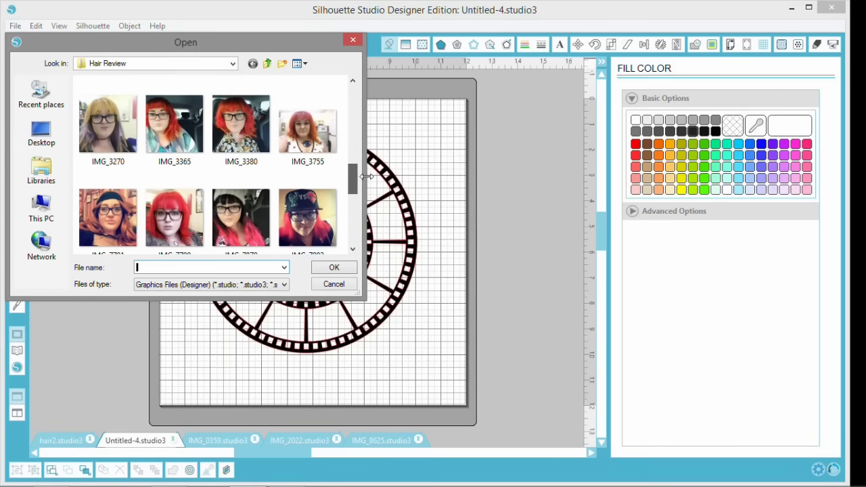
{"action": "left_click", "coordinate": [324, 210]}
{"action": "left_click", "coordinate": [334, 268]}
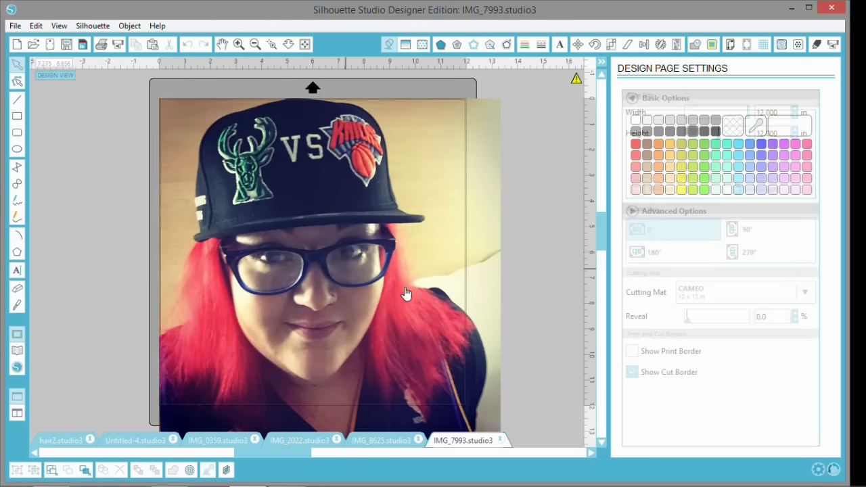
{"action": "left_click_drag", "start_coordinate": [154, 93], "coordinate": [338, 277]}
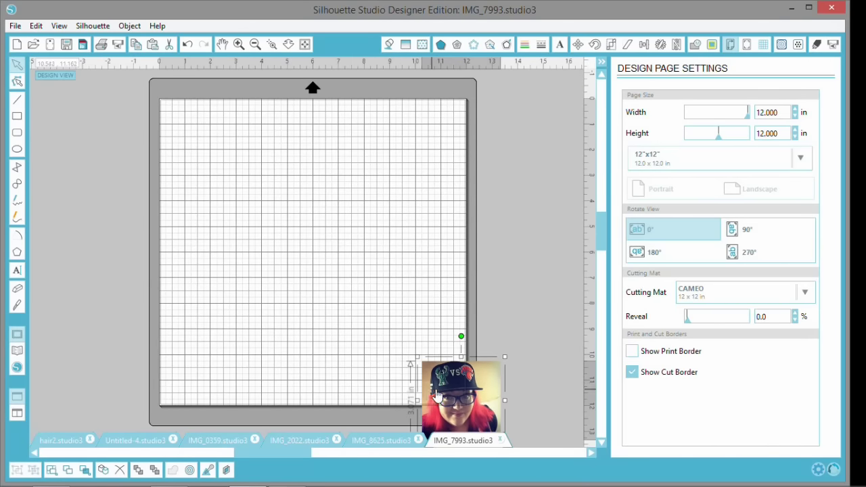
{"action": "left_click_drag", "start_coordinate": [431, 390], "coordinate": [263, 173]}
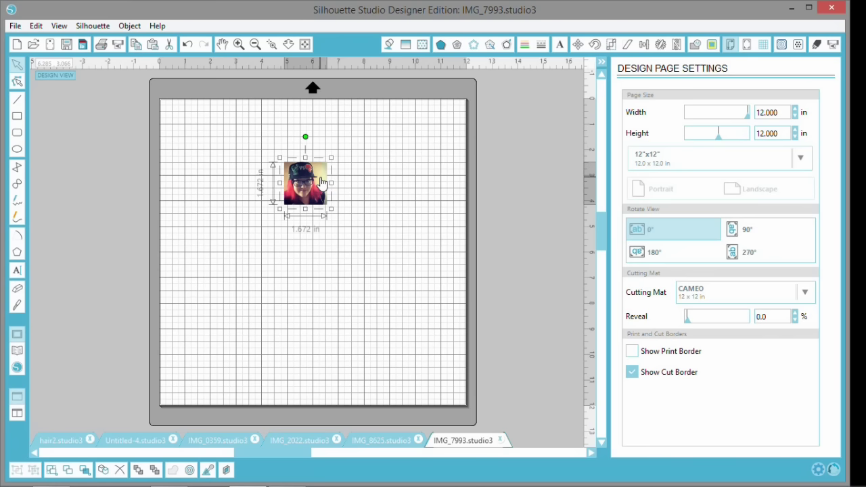
Step: Paste the selfie into Untitled-4, tilt it over the inner ring's top frames, and send it backward
{"action": "left_click", "coordinate": [133, 440]}
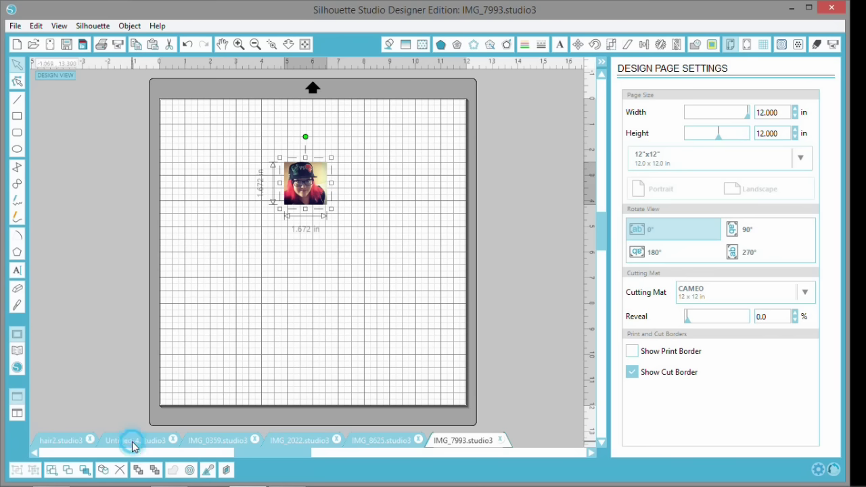
{"action": "key", "text": "ctrl+v"}
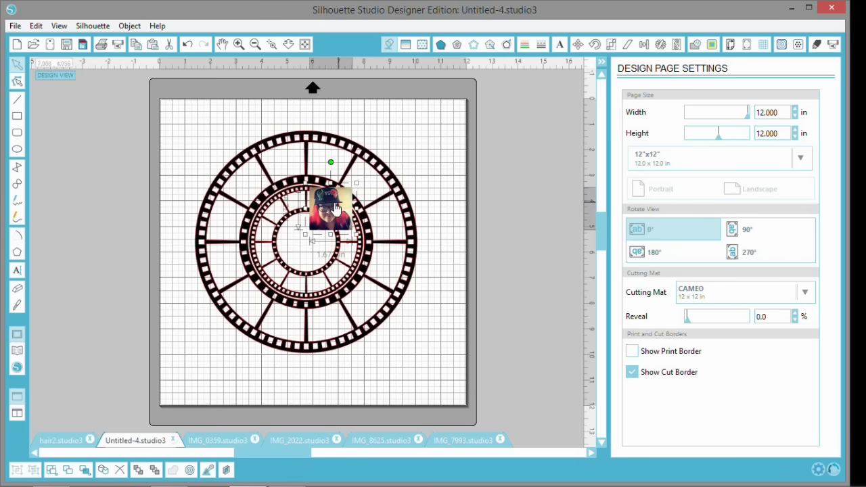
{"action": "left_click_drag", "start_coordinate": [336, 210], "coordinate": [318, 223]}
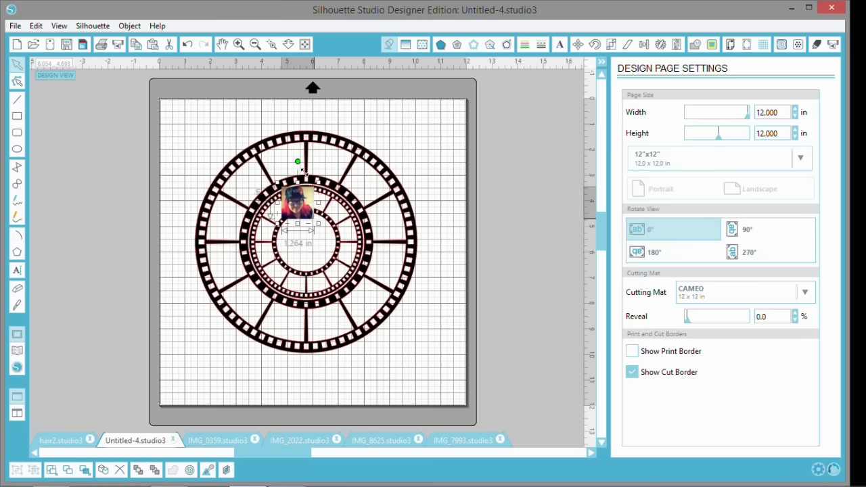
{"action": "left_click_drag", "start_coordinate": [299, 160], "coordinate": [285, 167]}
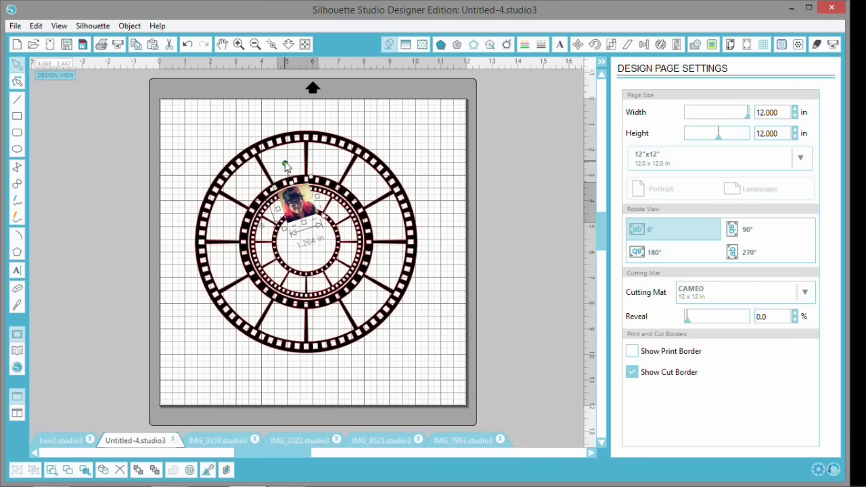
{"action": "right_click", "coordinate": [298, 204]}
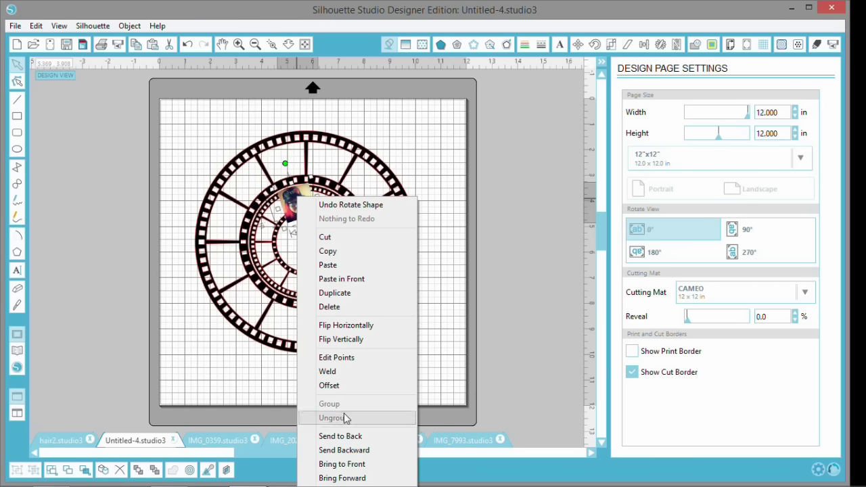
{"action": "left_click", "coordinate": [343, 449]}
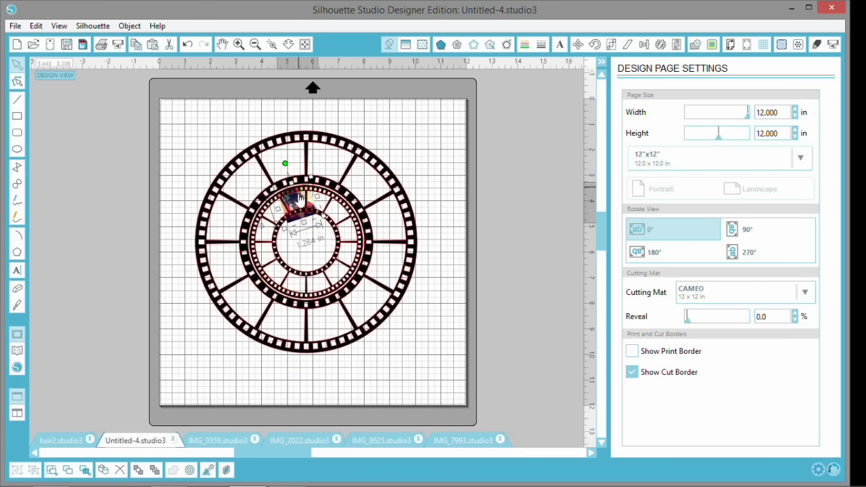
Step: Resize the selfie to about 1.014 in and nudge it left into its frame
{"action": "left_click", "coordinate": [288, 228]}
{"action": "left_click", "coordinate": [296, 226]}
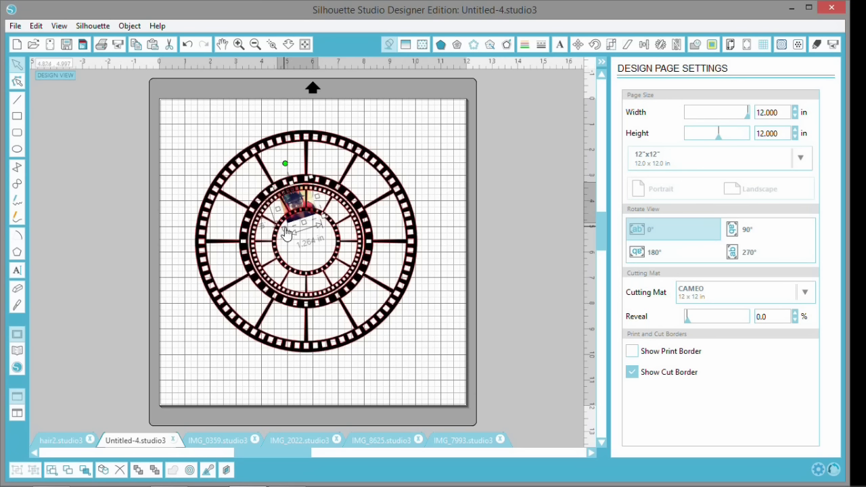
{"action": "left_click_drag", "start_coordinate": [287, 234], "coordinate": [295, 201]}
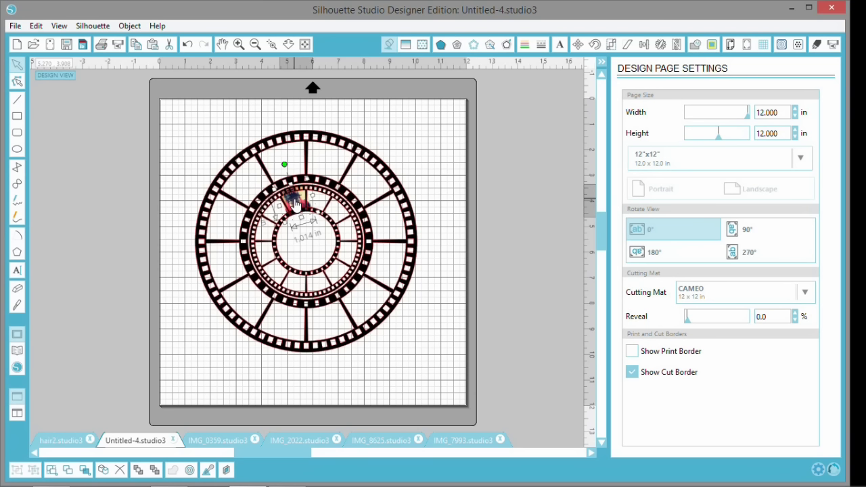
{"action": "left_click_drag", "start_coordinate": [299, 203], "coordinate": [296, 203]}
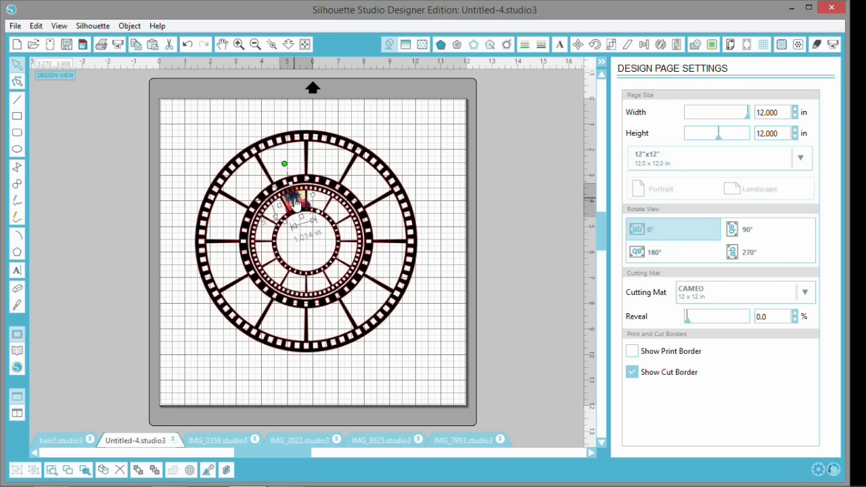
Step: Zoom in on the inner ring and bring the IMG_2022 selfie into the wheel document
{"action": "left_click", "coordinate": [272, 44]}
{"action": "left_click_drag", "start_coordinate": [203, 131], "coordinate": [376, 282]}
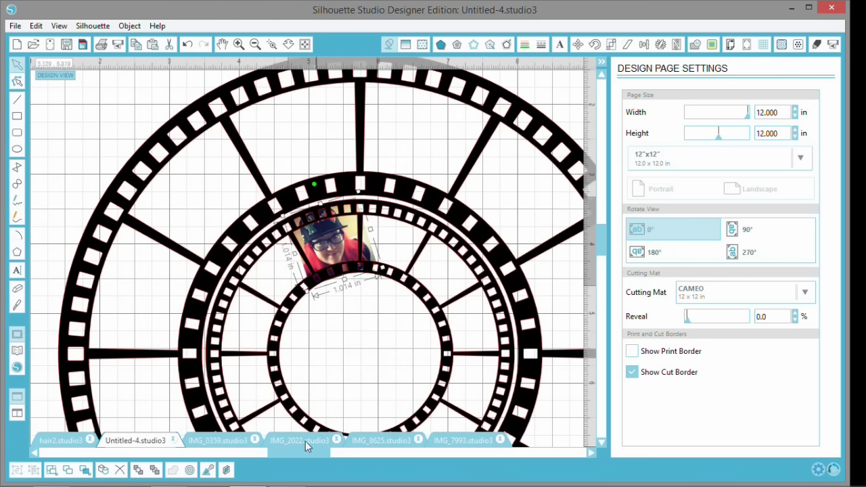
{"action": "left_click", "coordinate": [305, 441]}
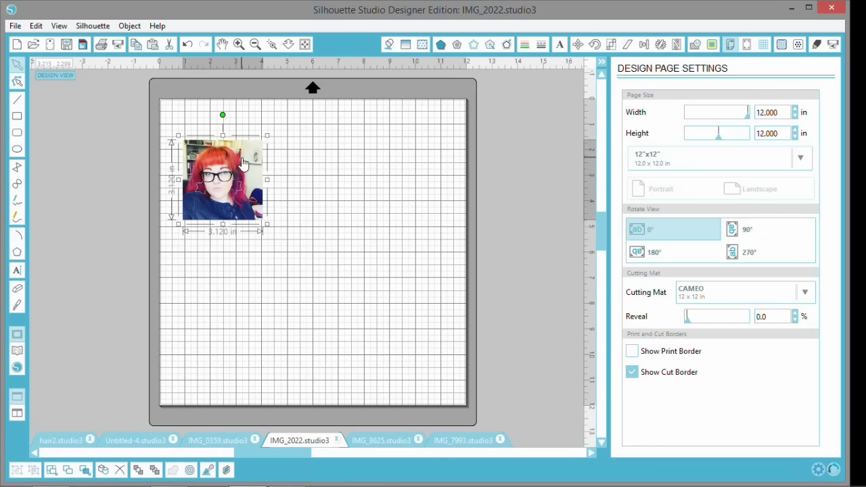
{"action": "left_click", "coordinate": [134, 449]}
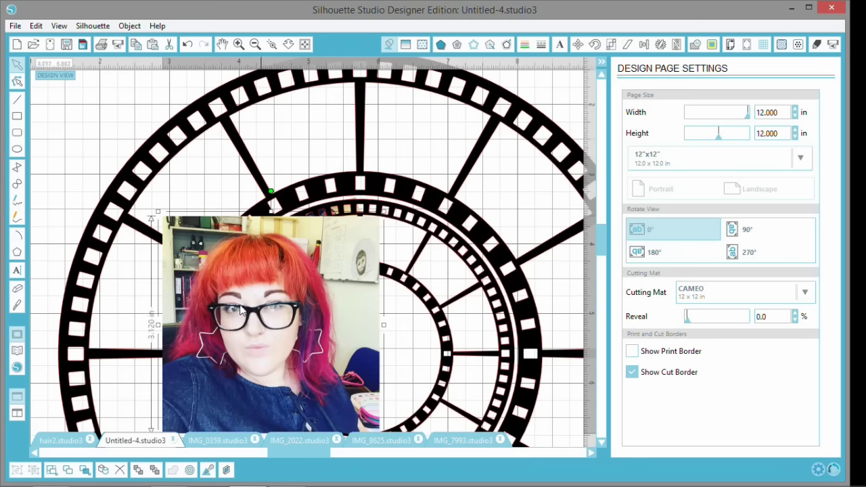
Step: Rotate the IMG_2022 selfie about 40°, send it behind the upper-left outer frame, and size it to about 2.028 in
{"action": "left_click_drag", "start_coordinate": [240, 310], "coordinate": [196, 215]}
{"action": "left_click_drag", "start_coordinate": [224, 99], "coordinate": [123, 116]}
{"action": "left_click_drag", "start_coordinate": [237, 73], "coordinate": [228, 133]}
{"action": "left_click_drag", "start_coordinate": [197, 264], "coordinate": [195, 211]}
{"action": "right_click", "coordinate": [195, 211]}
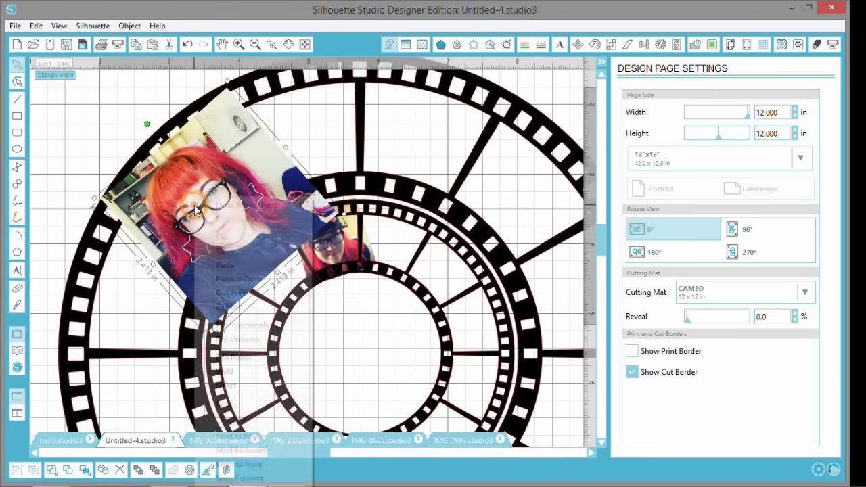
{"action": "left_click", "coordinate": [251, 447]}
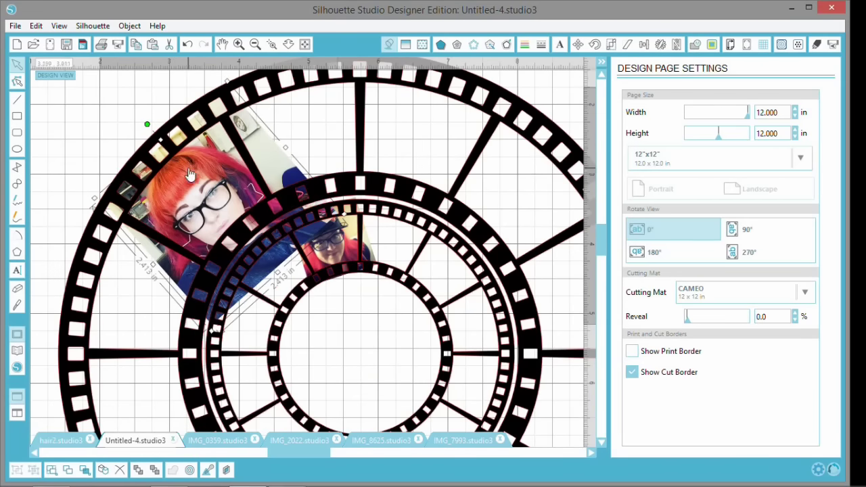
{"action": "left_click_drag", "start_coordinate": [196, 307], "coordinate": [212, 296]}
{"action": "left_click_drag", "start_coordinate": [206, 204], "coordinate": [194, 211]}
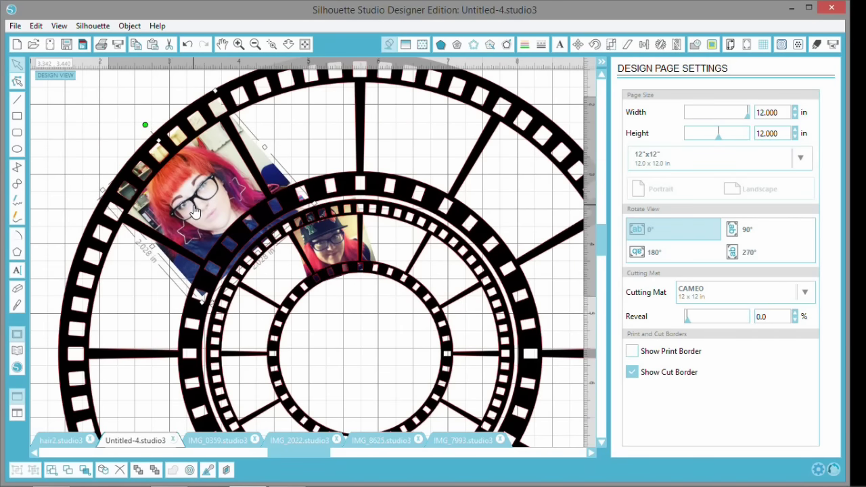
Step: Deselect the photo, visit the IMG_2022 and IMG_0359 documents, and zoom out to the whole wheel
{"action": "left_click", "coordinate": [340, 352]}
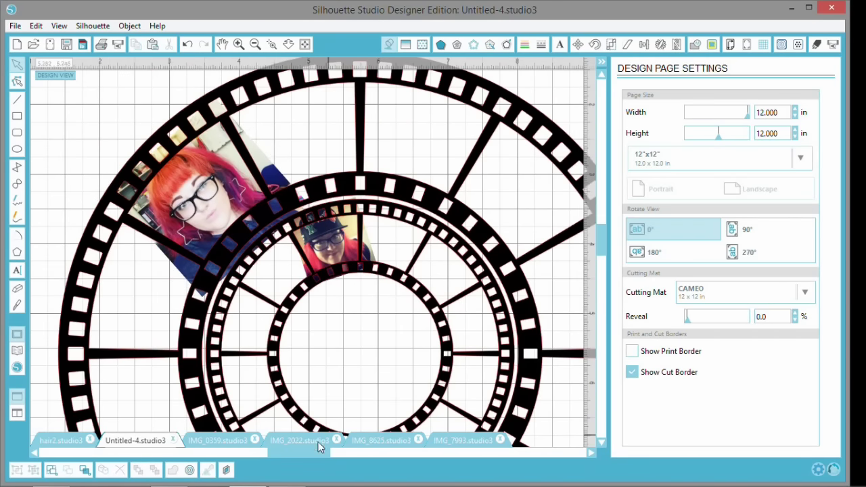
{"action": "left_click", "coordinate": [318, 445]}
{"action": "left_click", "coordinate": [237, 445]}
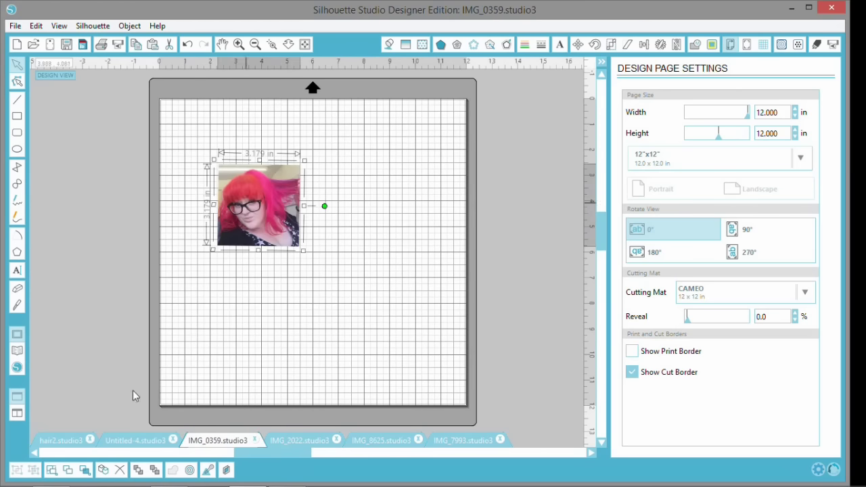
{"action": "left_click", "coordinate": [136, 443]}
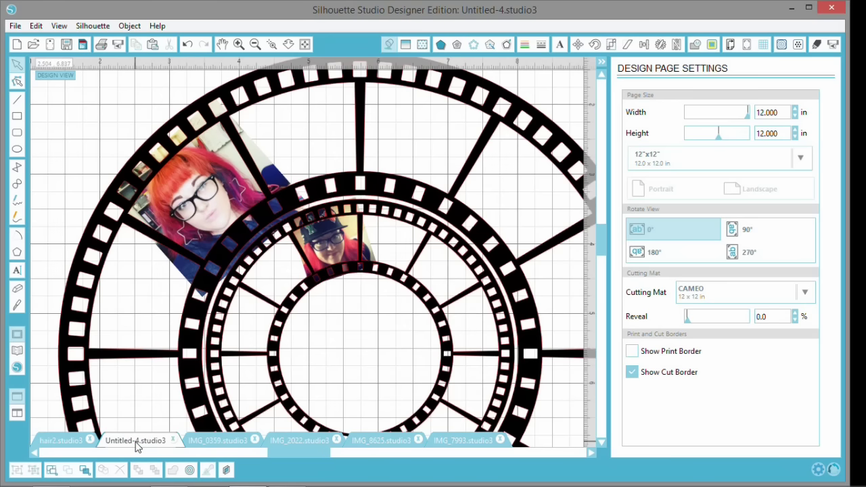
{"action": "left_click", "coordinate": [255, 44]}
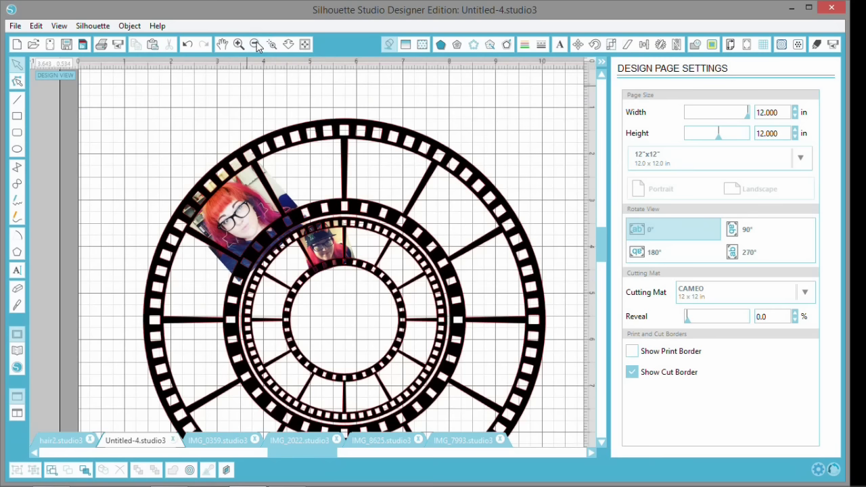
{"action": "left_click_drag", "start_coordinate": [602, 242], "coordinate": [602, 257]}
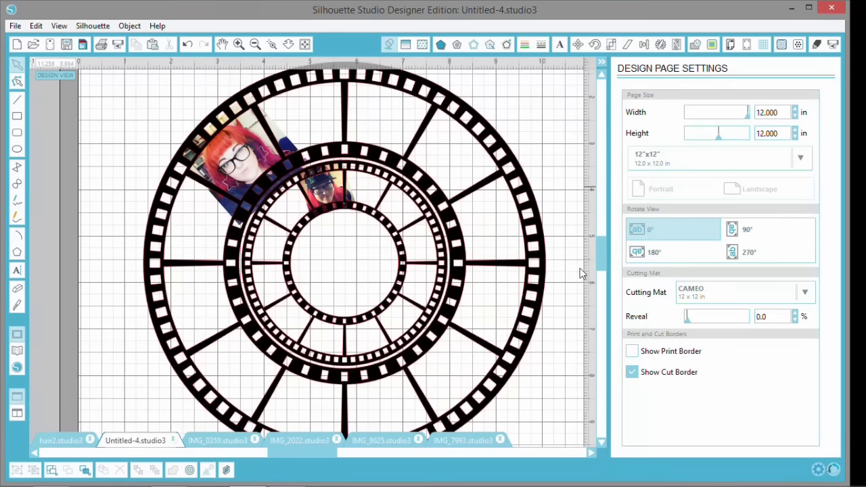
Step: Paste the pink-haired IMG_0359 selfie, shrink it to about 1.87 in, and send it behind the upper-right frame
{"action": "left_click", "coordinate": [229, 441]}
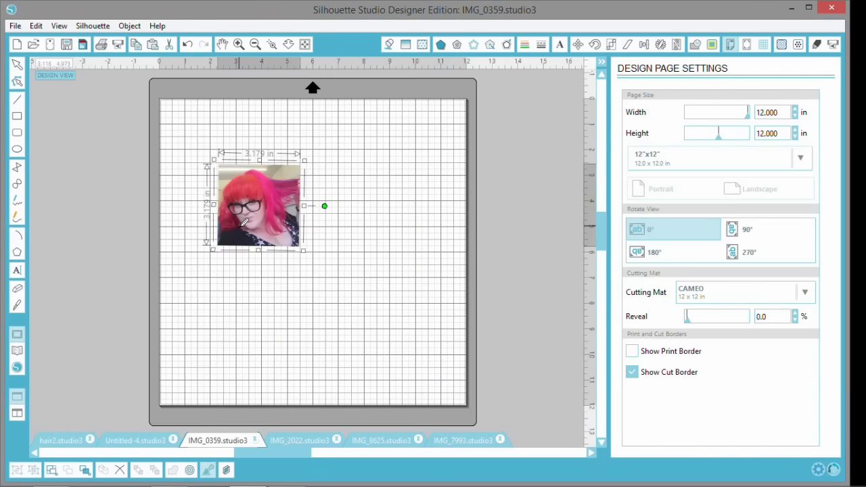
{"action": "left_click", "coordinate": [155, 441]}
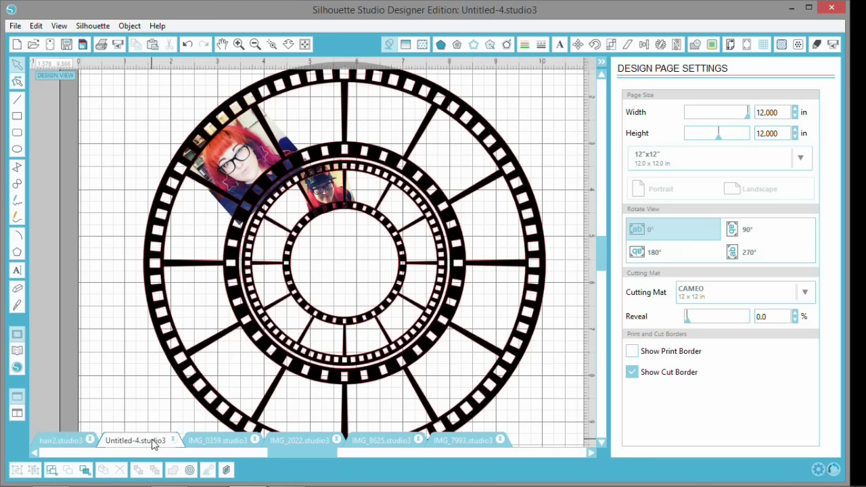
{"action": "key", "text": "ctrl+v"}
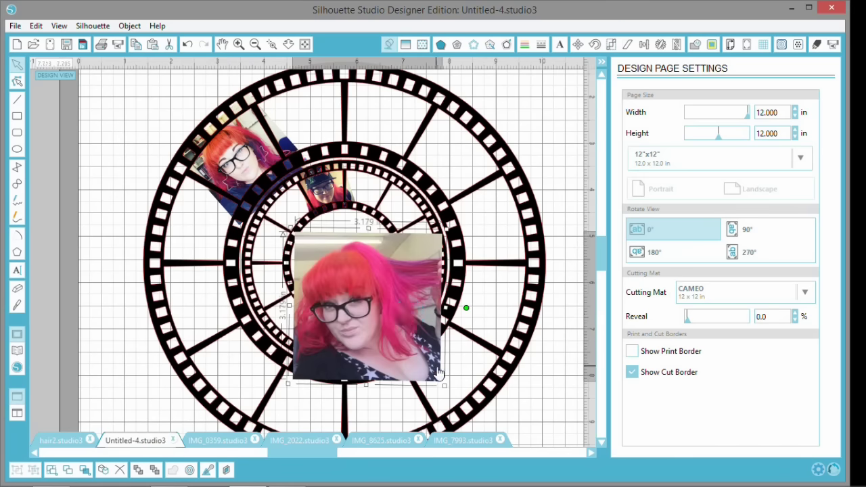
{"action": "left_click_drag", "start_coordinate": [444, 386], "coordinate": [384, 342]}
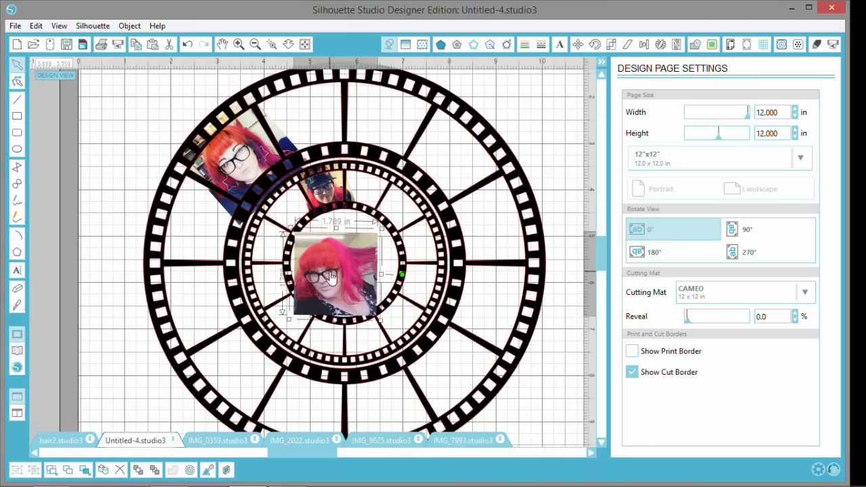
{"action": "left_click_drag", "start_coordinate": [393, 291], "coordinate": [514, 154]}
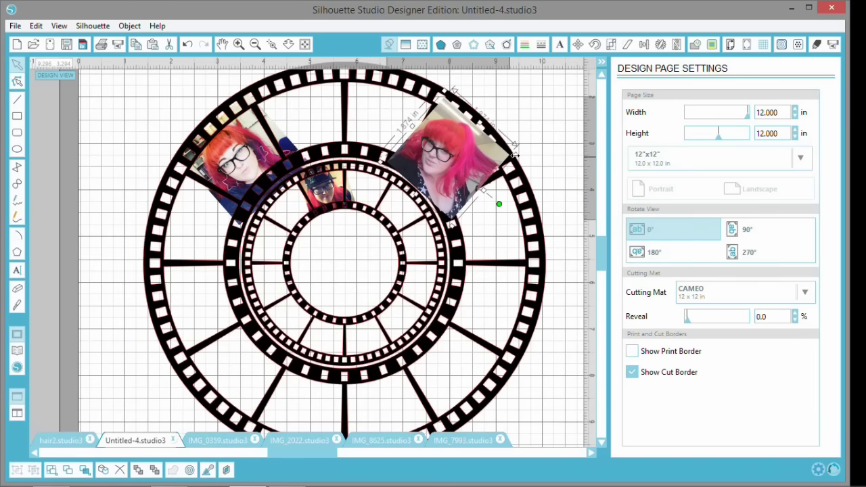
{"action": "right_click", "coordinate": [492, 160]}
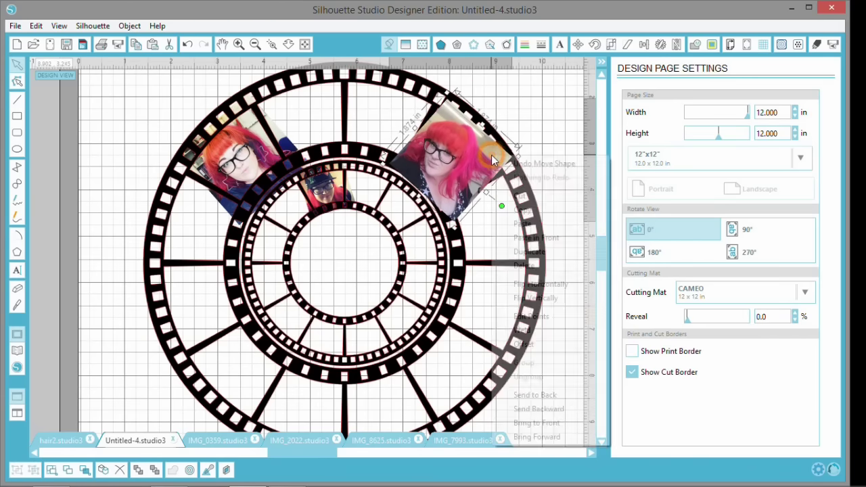
{"action": "left_click", "coordinate": [560, 410]}
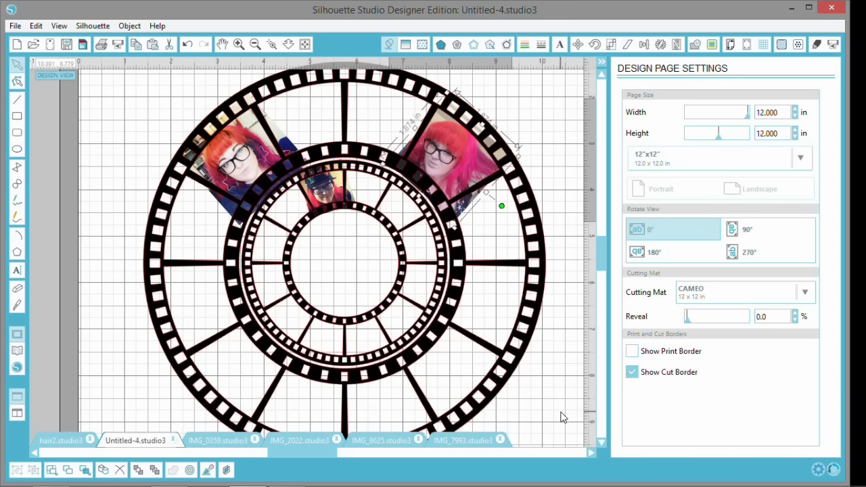
Step: Paste the red-haired IMG_8625 selfie into the Untitled-4 wheel
{"action": "left_click", "coordinate": [444, 436]}
{"action": "left_click", "coordinate": [447, 440]}
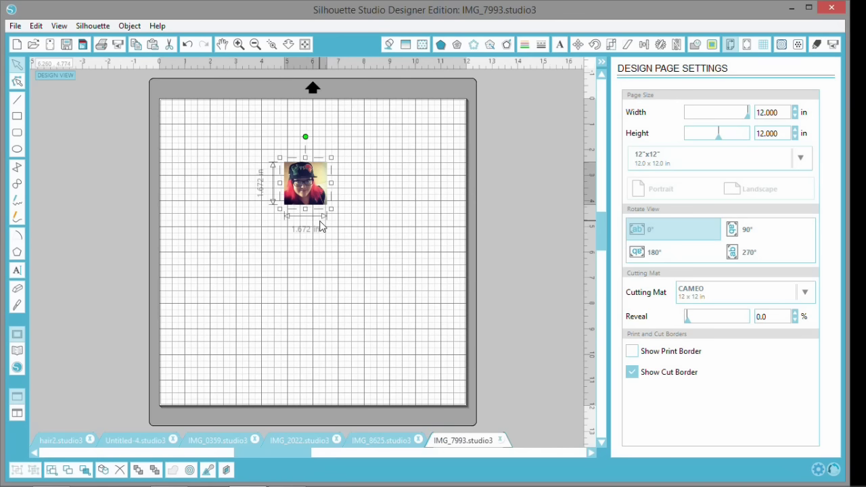
{"action": "left_click", "coordinate": [370, 443]}
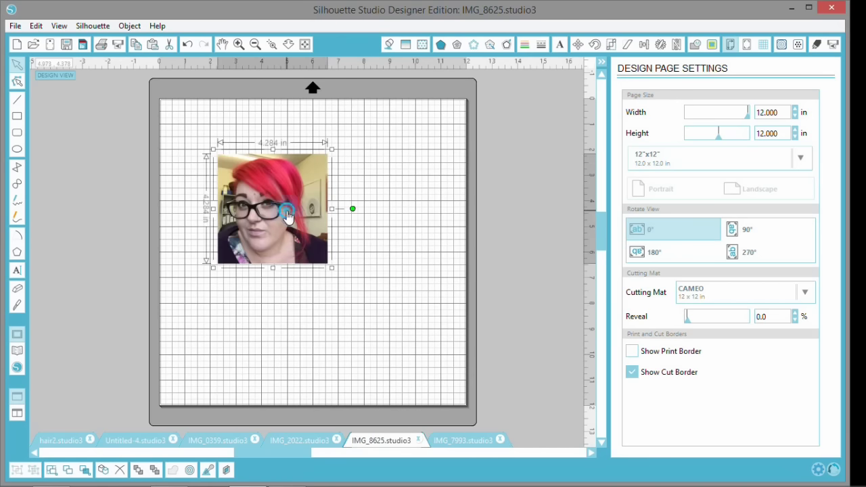
{"action": "left_click", "coordinate": [140, 441]}
{"action": "key", "text": "ctrl+v"}
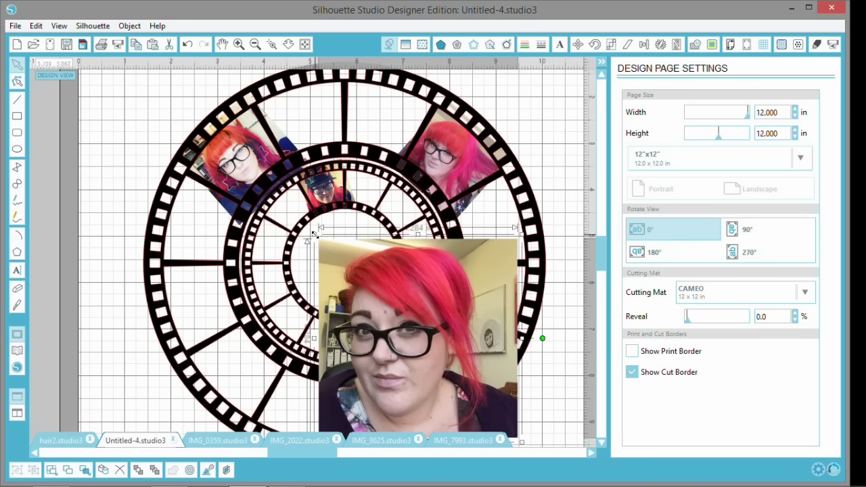
Step: Shrink the red-haired selfie to about 0.9 in and send it behind the inner ring's right frames
{"action": "left_click_drag", "start_coordinate": [313, 234], "coordinate": [390, 323]}
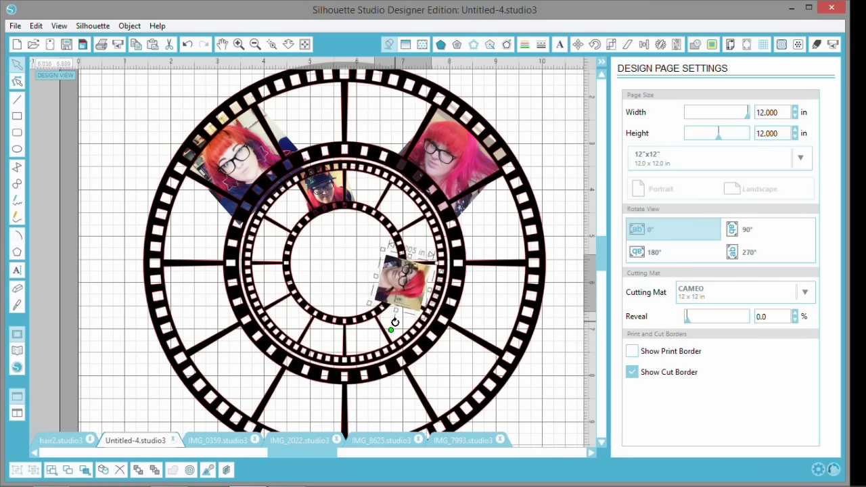
{"action": "left_click_drag", "start_coordinate": [396, 291], "coordinate": [414, 289]}
{"action": "right_click", "coordinate": [414, 288]}
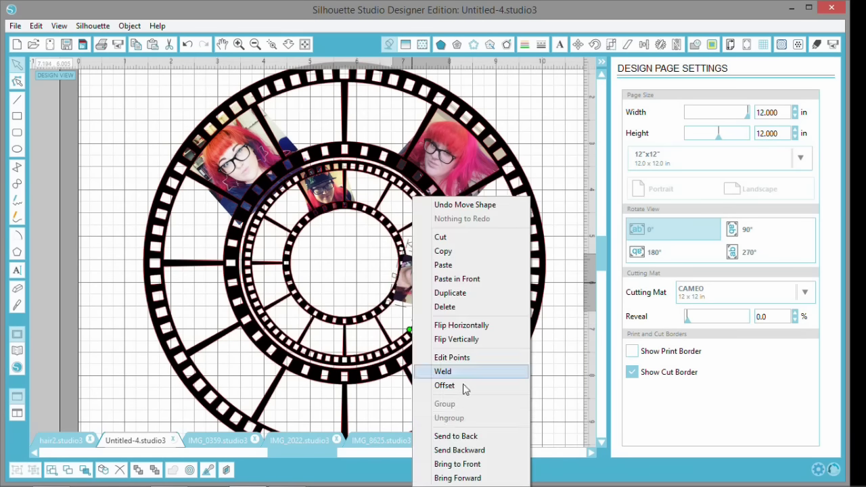
{"action": "left_click", "coordinate": [481, 451]}
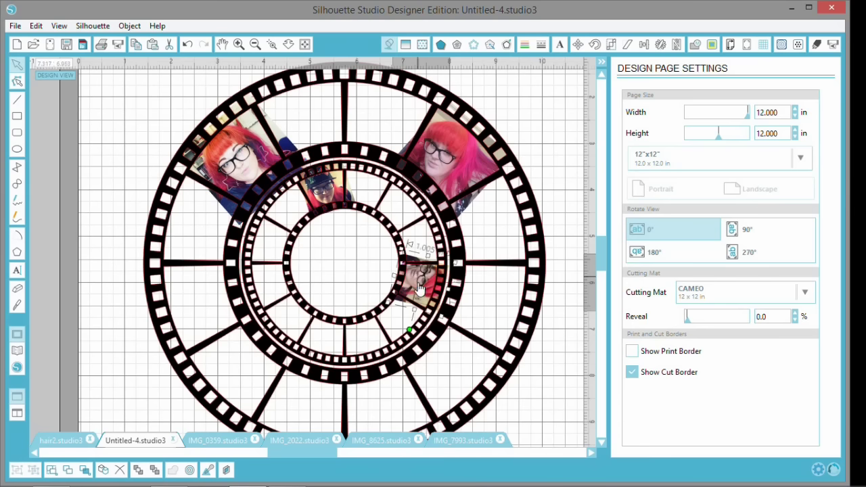
{"action": "mouse_move", "coordinate": [420, 288]}
{"action": "left_mouse_down"}
{"action": "mouse_move", "coordinate": [405, 290]}
{"action": "mouse_move", "coordinate": [426, 288]}
{"action": "left_mouse_up"}
{"action": "scroll", "coordinate": [558, 399], "scroll_direction": "down", "scroll_amount": 1}
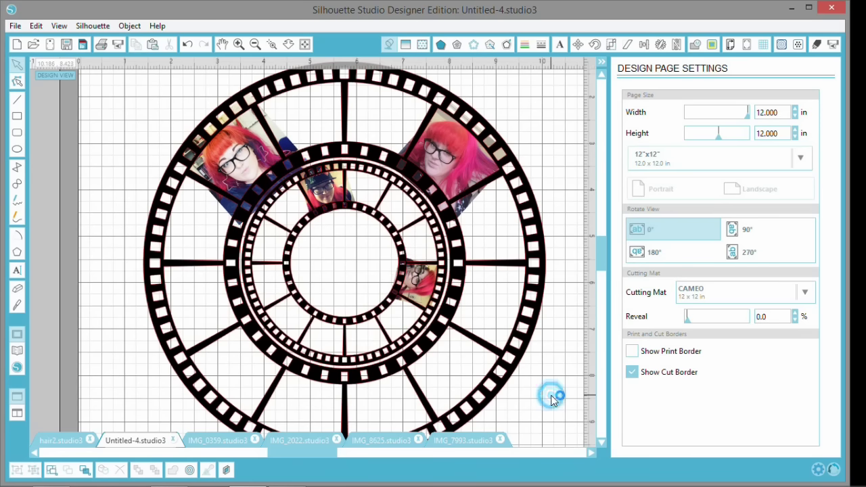
Step: In hair2, move the wheel frame off the page to the left and shift the collage right
{"action": "left_click", "coordinate": [256, 44]}
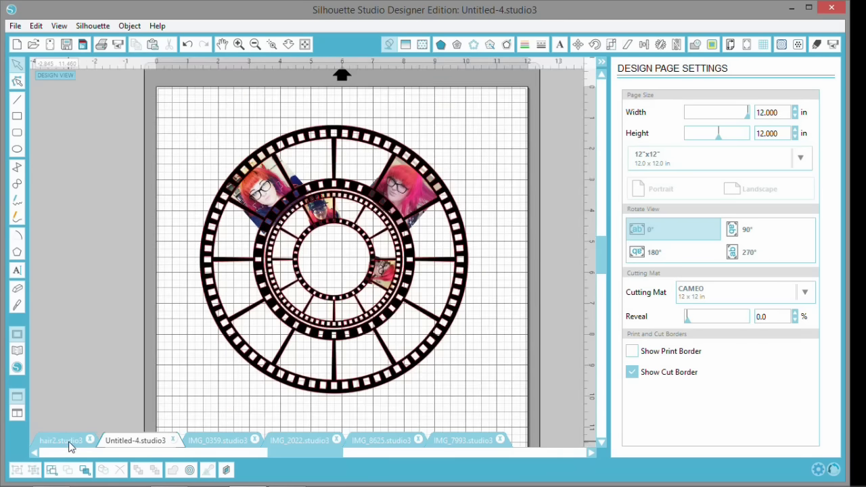
{"action": "left_click", "coordinate": [61, 440]}
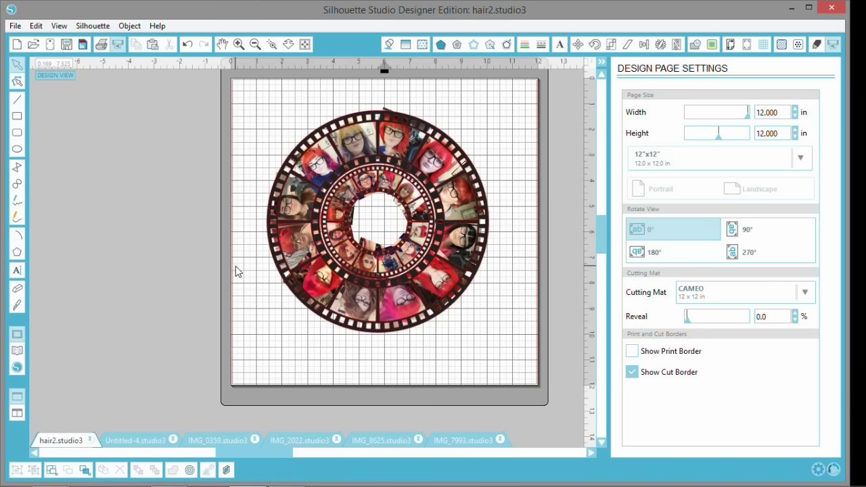
{"action": "left_click_drag", "start_coordinate": [366, 165], "coordinate": [123, 176]}
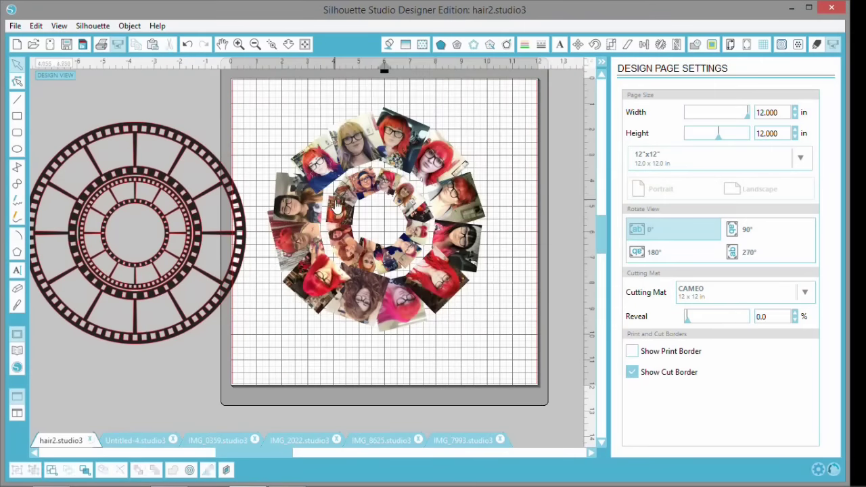
{"action": "left_click_drag", "start_coordinate": [335, 194], "coordinate": [366, 195]}
{"action": "key", "text": "Escape"}
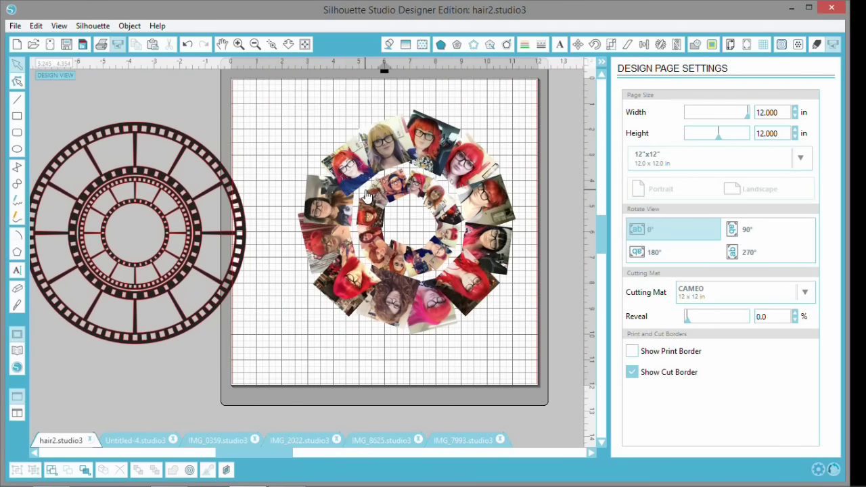
Step: Ungroup the photo collage and pull two photos, including the blonde one, to the page's top-left
{"action": "left_click", "coordinate": [366, 195]}
{"action": "right_click", "coordinate": [354, 186]}
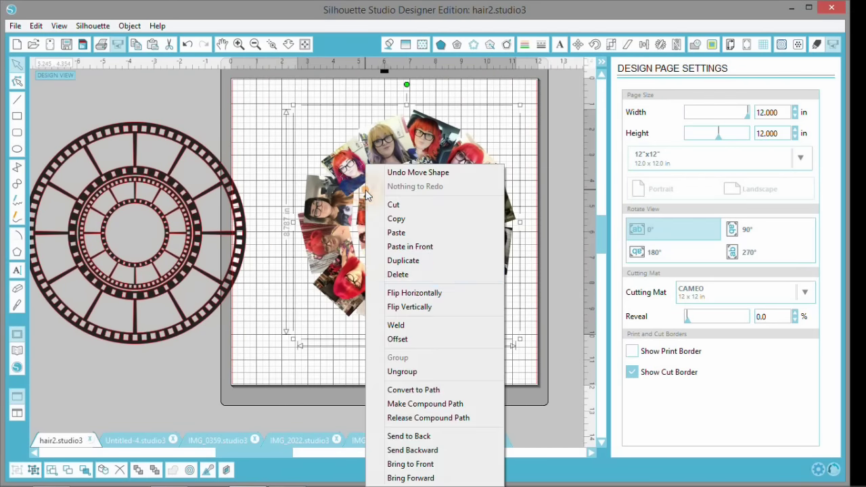
{"action": "left_click", "coordinate": [470, 371]}
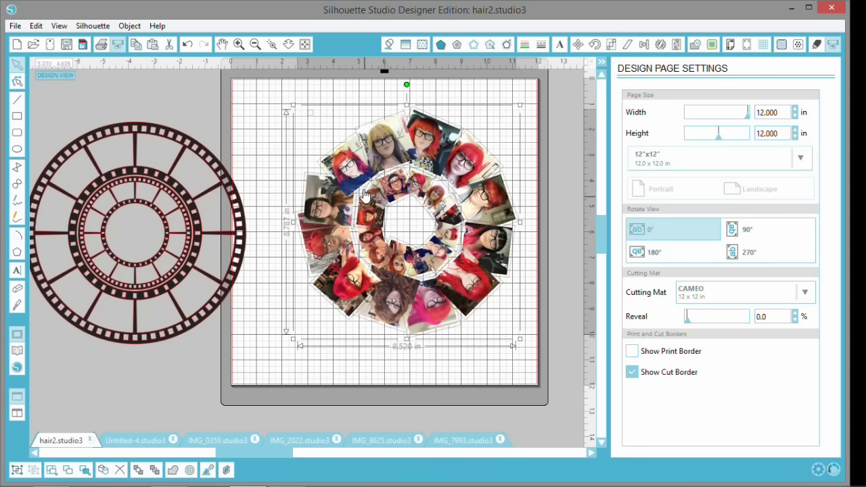
{"action": "left_click", "coordinate": [306, 103]}
{"action": "left_click_drag", "start_coordinate": [348, 162], "coordinate": [277, 139]}
{"action": "left_click_drag", "start_coordinate": [389, 149], "coordinate": [338, 134]}
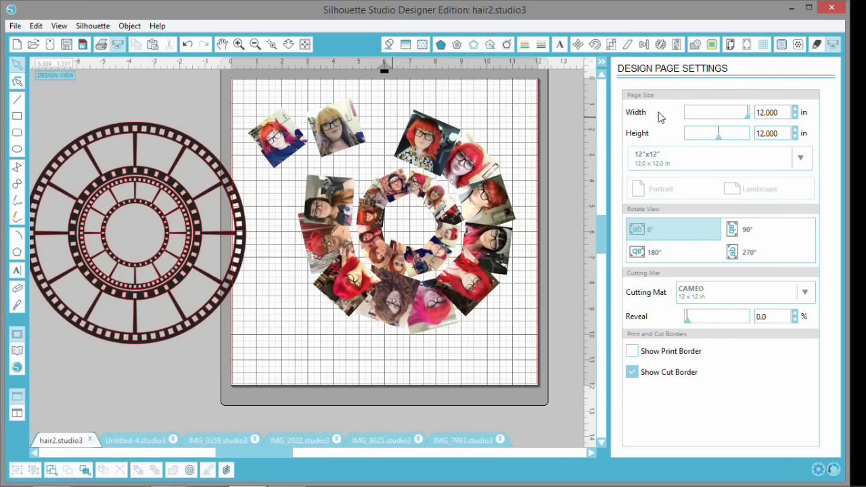
Step: Set the hair2 page size to A4
{"action": "left_click", "coordinate": [801, 161]}
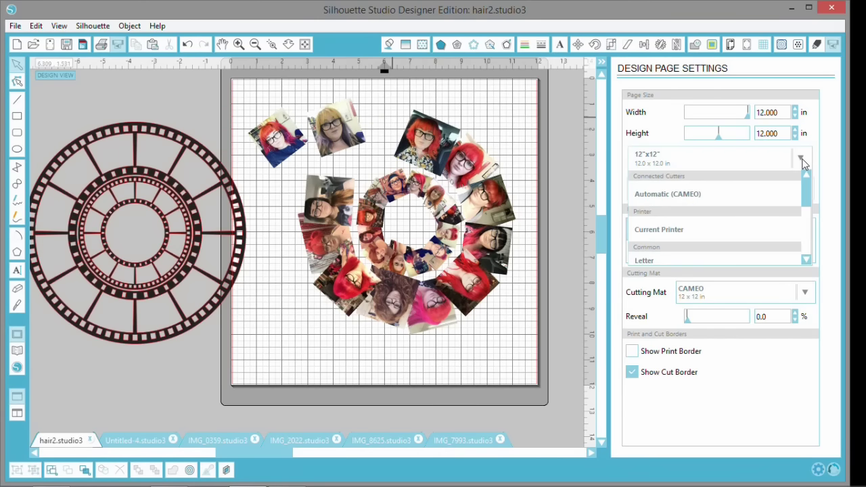
{"action": "left_click_drag", "start_coordinate": [805, 187], "coordinate": [806, 220]}
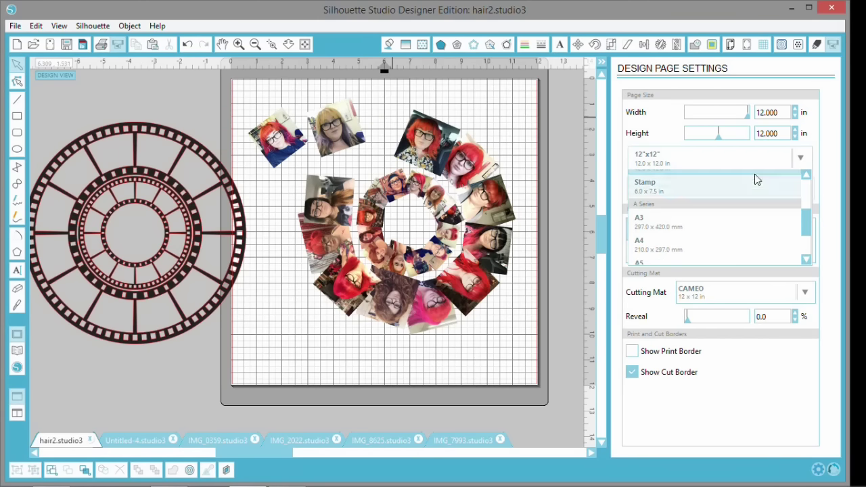
{"action": "left_click", "coordinate": [787, 243]}
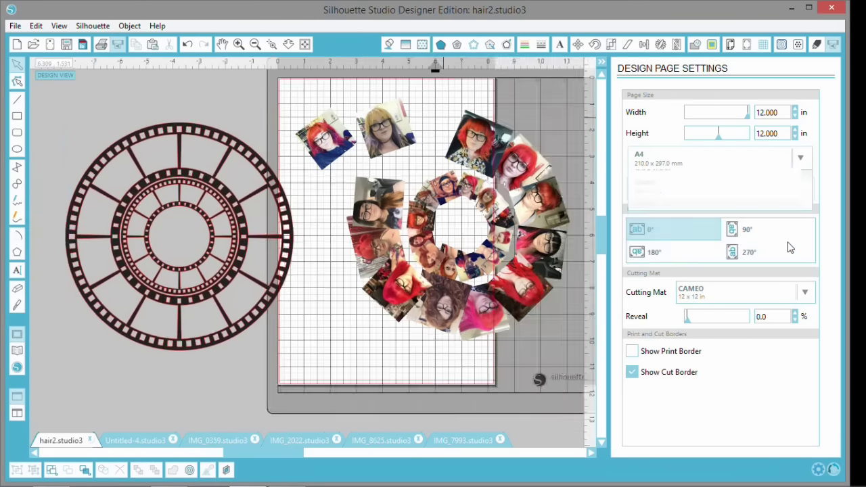
Step: Arrange the loose selfies in rows from the page's top-left corner, starting a second row below
{"action": "left_click_drag", "start_coordinate": [321, 131], "coordinate": [304, 110]}
{"action": "double_click", "coordinate": [303, 110]}
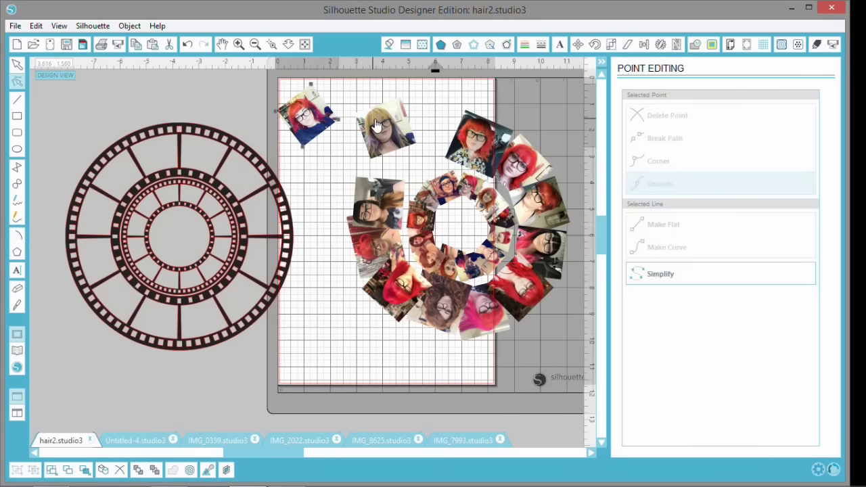
{"action": "left_click_drag", "start_coordinate": [382, 129], "coordinate": [364, 112]}
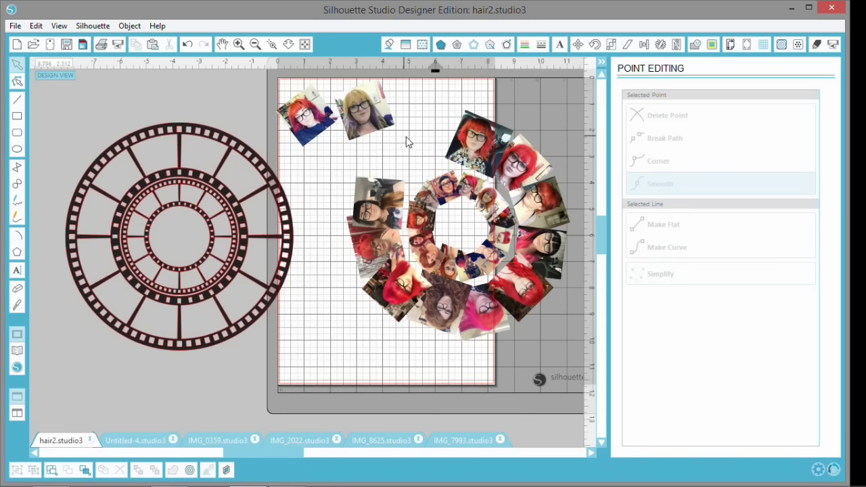
{"action": "left_click_drag", "start_coordinate": [459, 144], "coordinate": [412, 117]}
{"action": "left_click_drag", "start_coordinate": [381, 177], "coordinate": [307, 150]}
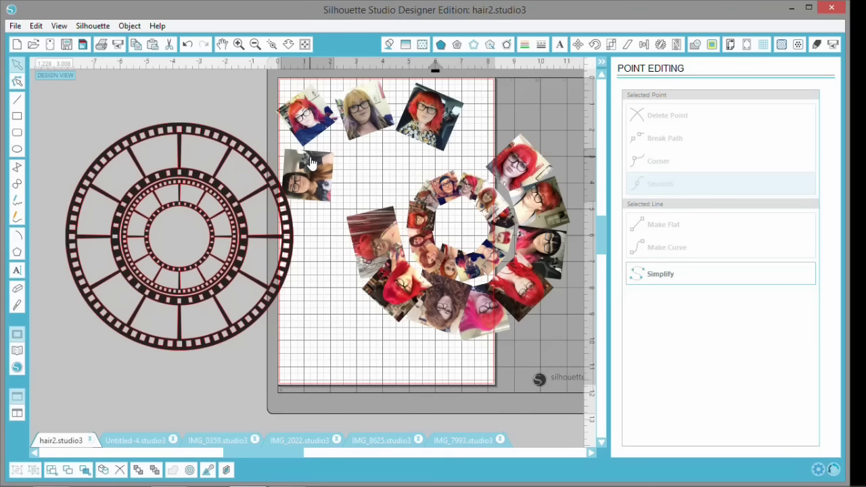
{"action": "left_click_drag", "start_coordinate": [367, 238], "coordinate": [357, 168]}
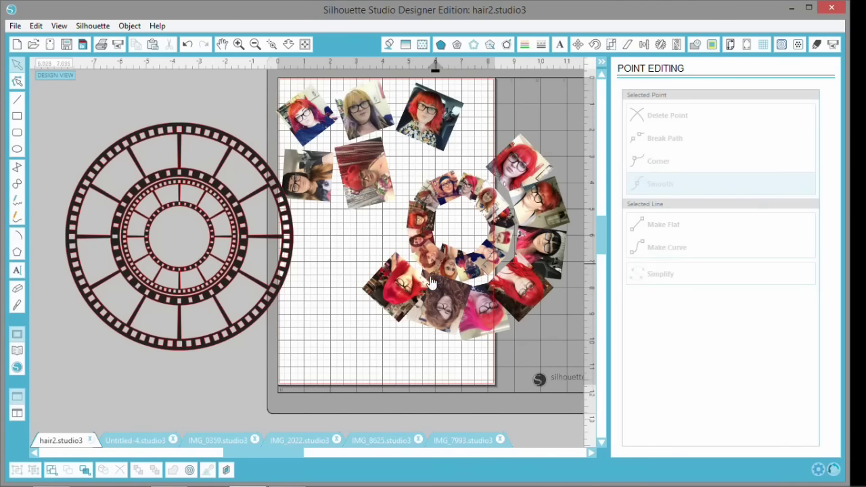
{"action": "left_click_drag", "start_coordinate": [401, 283], "coordinate": [321, 227]}
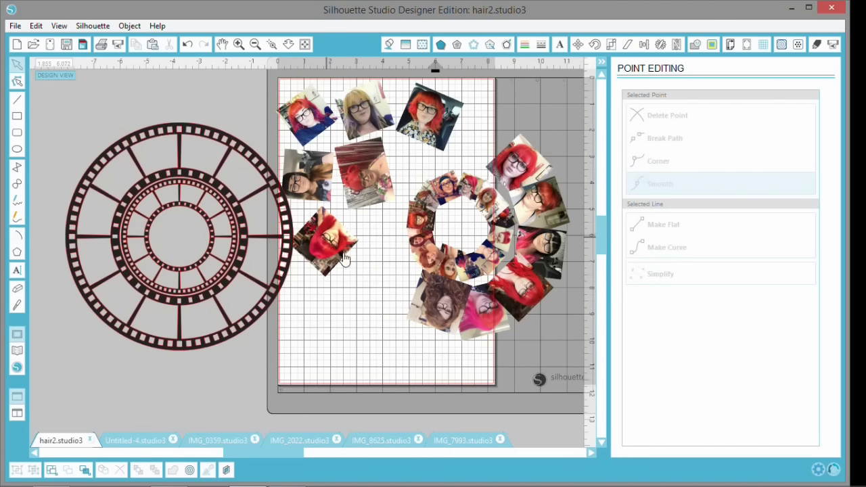